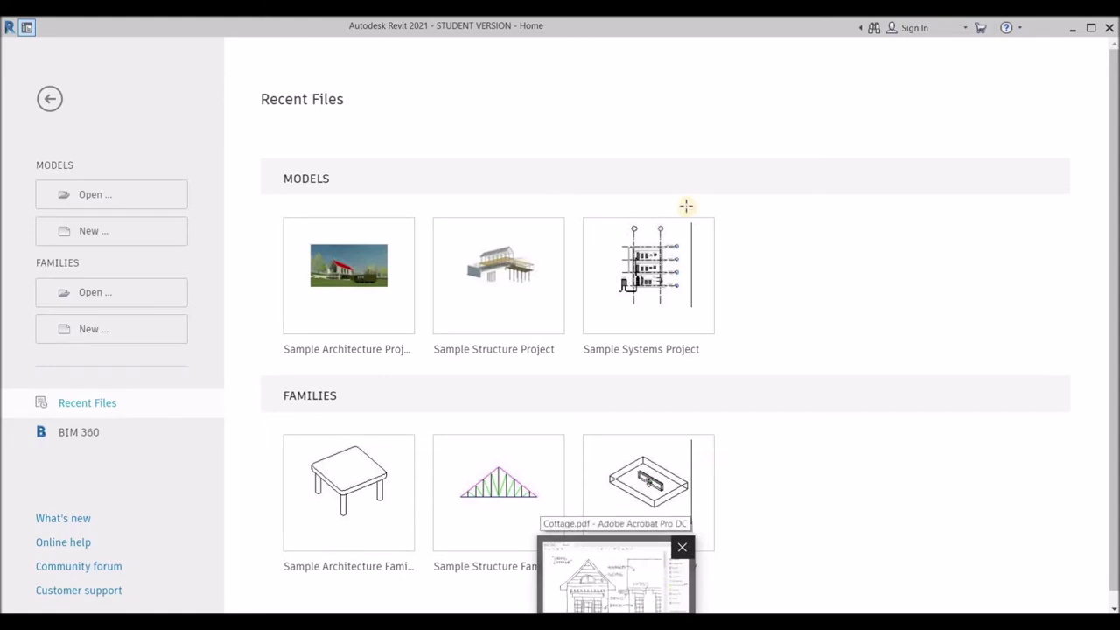
Step: Switch to Cottage.pdf in Adobe Acrobat and review the dining cottage's elevation sketches and floor plan
click(612, 586)
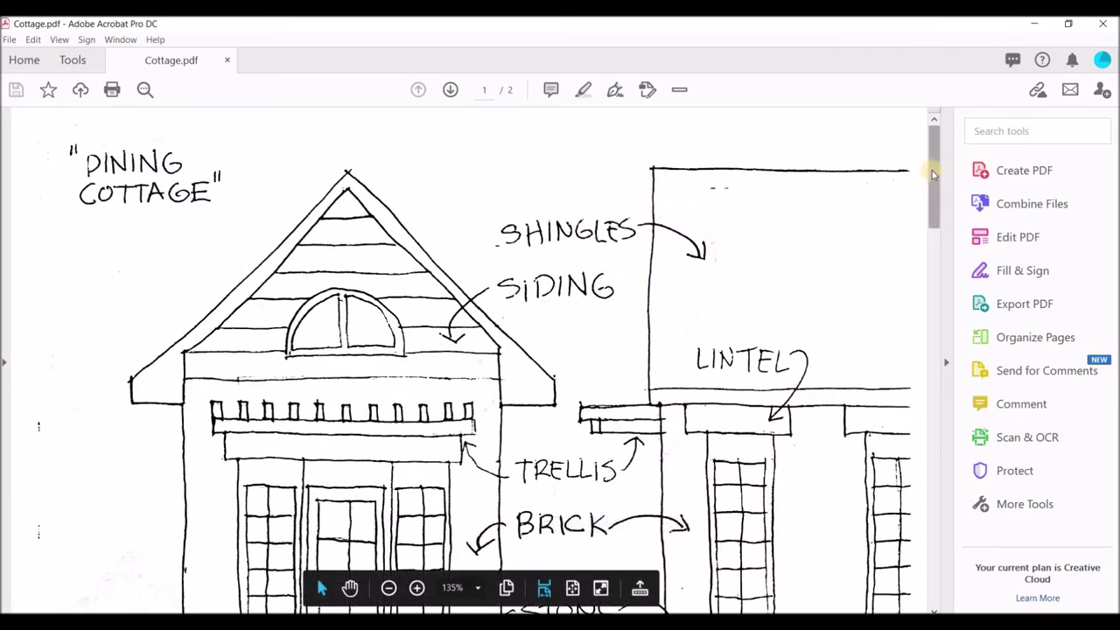
scroll(925, 214, down, 4)
scroll(934, 212, up, 4)
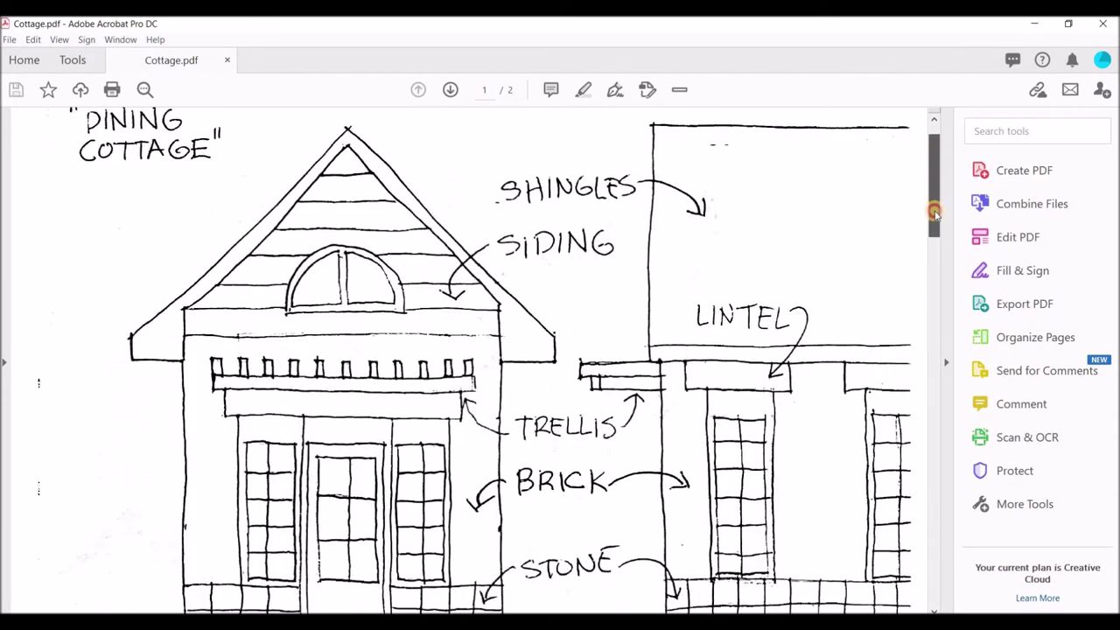
scroll(937, 280, down, 10)
scroll(941, 214, up, 4)
scroll(953, 335, down, 10)
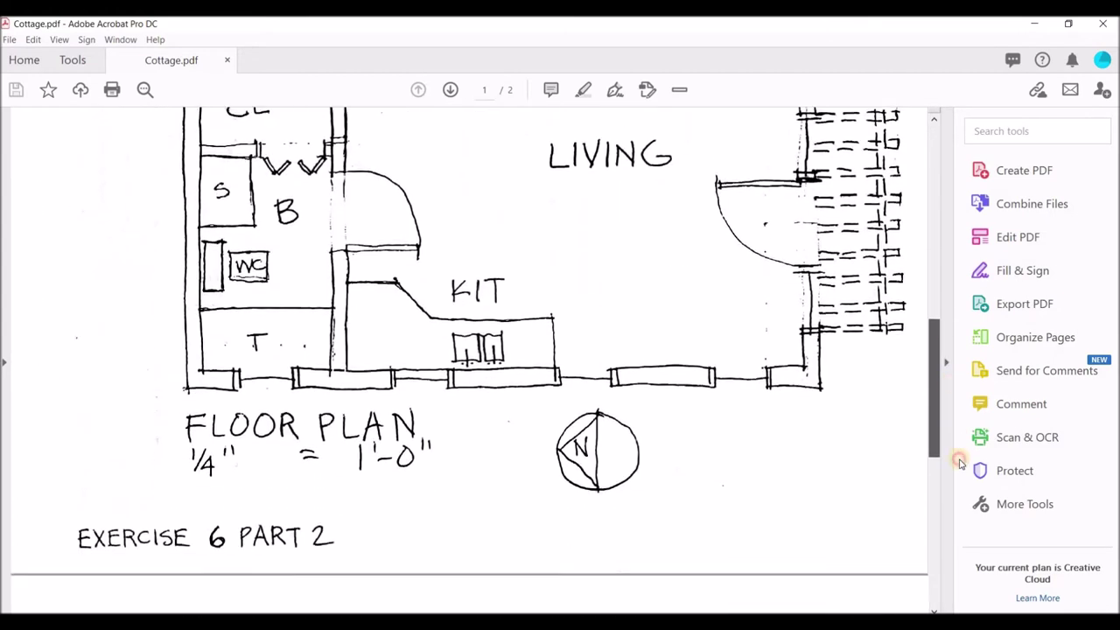
Step: Orbit and zoom the 3D cottage model on page 2 to examine its walls, roof, windows and trellis
click(672, 385)
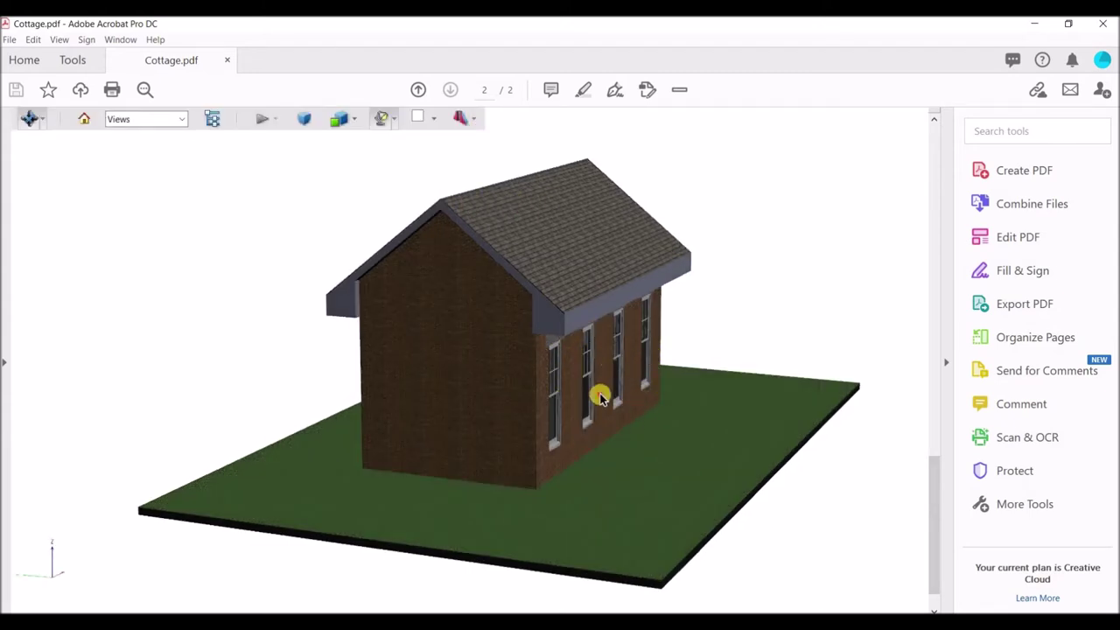
drag(440, 375, 735, 382)
scroll(734, 382, up, 3)
scroll(894, 250, down, 5)
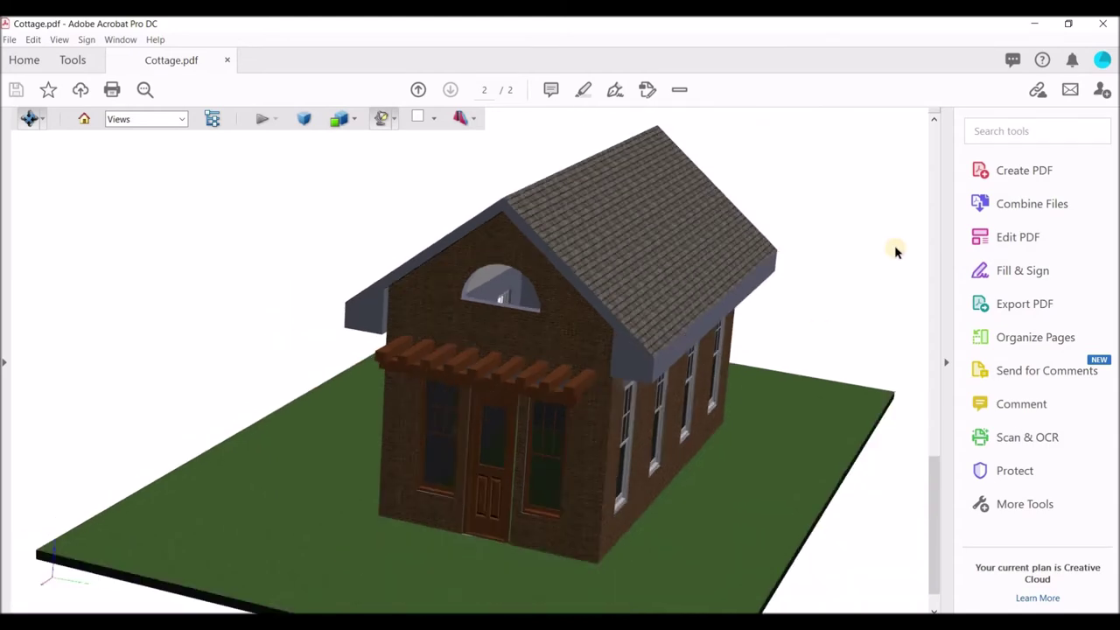
scroll(927, 450, up, 4)
scroll(927, 453, down, 3)
Step: Open the Snipping Tool and capture the floor plan sketch from page 1 of the PDF
drag(934, 460, 938, 308)
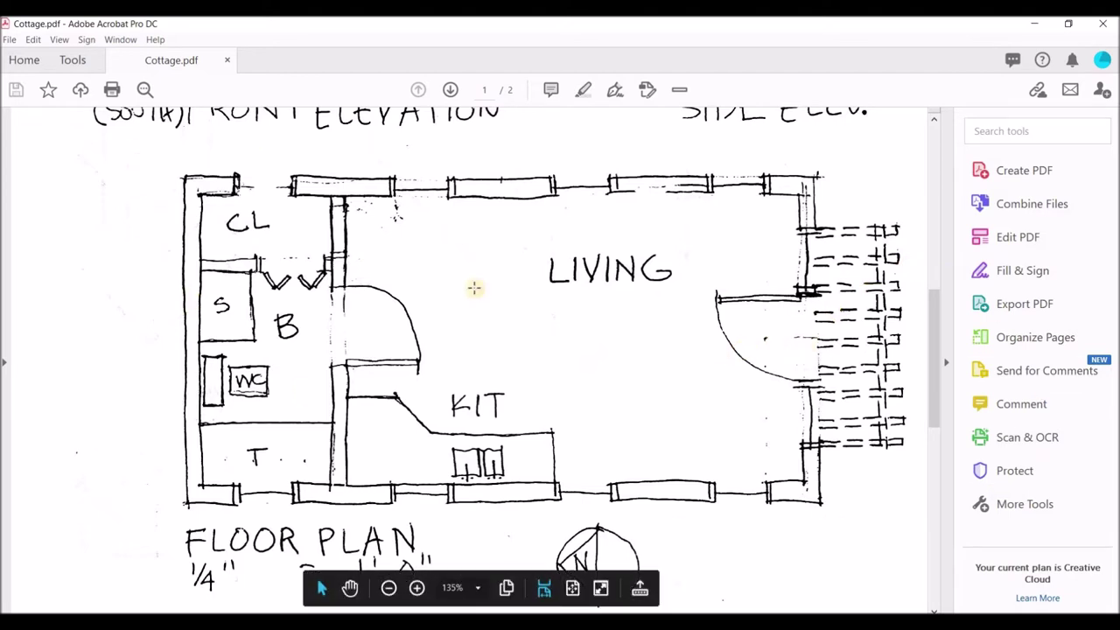
key(super+s)
text(snip)
key(Return)
click(474, 274)
drag(153, 155, 921, 516)
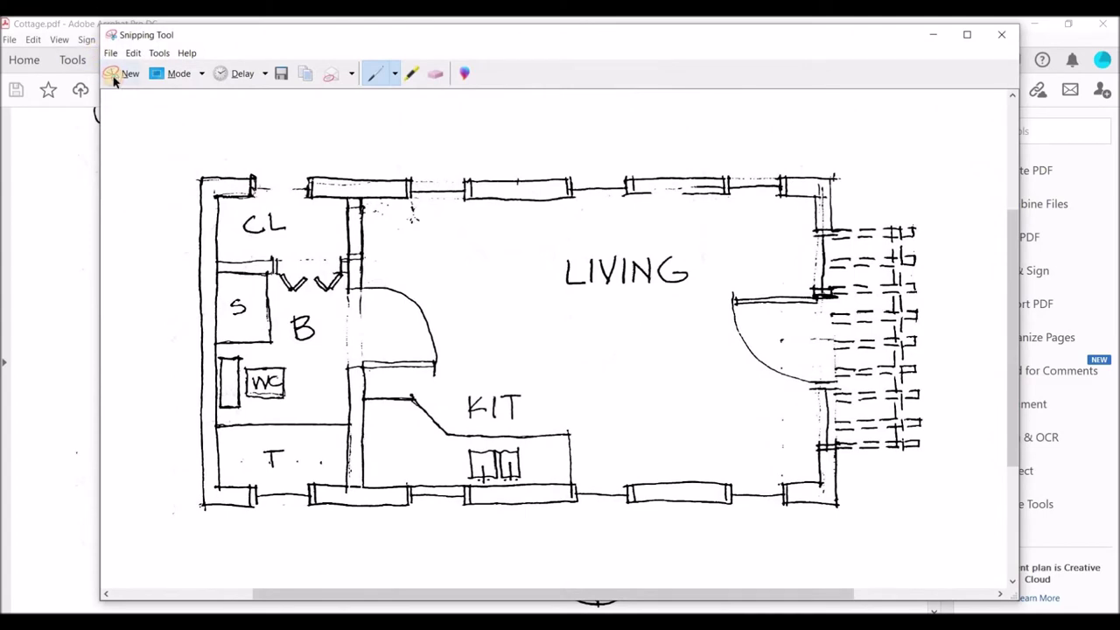
click(122, 75)
key(Escape)
key(ctrl+n)
drag(145, 149, 927, 526)
click(435, 261)
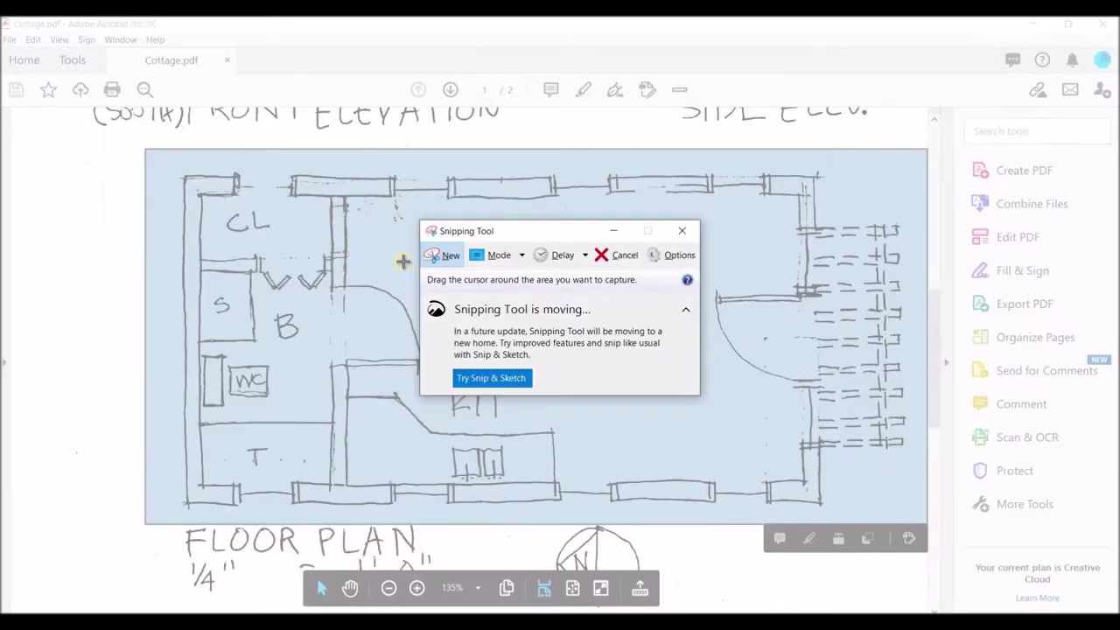
click(606, 255)
key(ctrl+n)
key(Escape)
Step: Capture the whole floor plan sketch including the trellis and save the snip as Cottage.JPG
click(460, 257)
drag(158, 160, 910, 517)
click(288, 75)
text(Cottage)
key(Return)
click(995, 44)
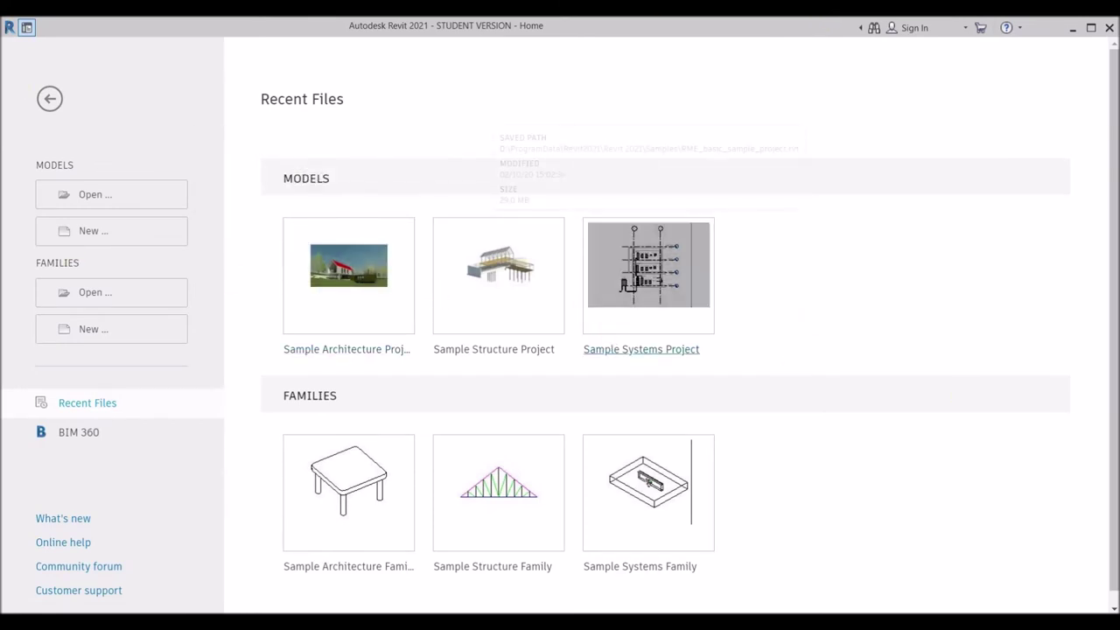
Step: Switch to Revit and create a new project from the Imperial-Architectural Template
click(647, 276)
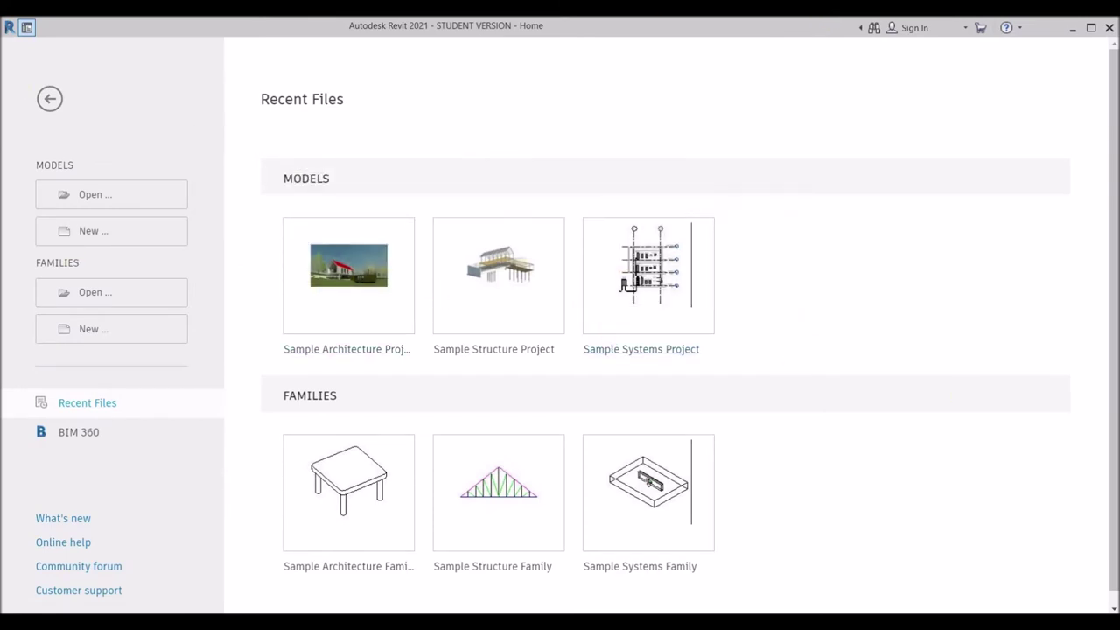
click(99, 236)
click(582, 284)
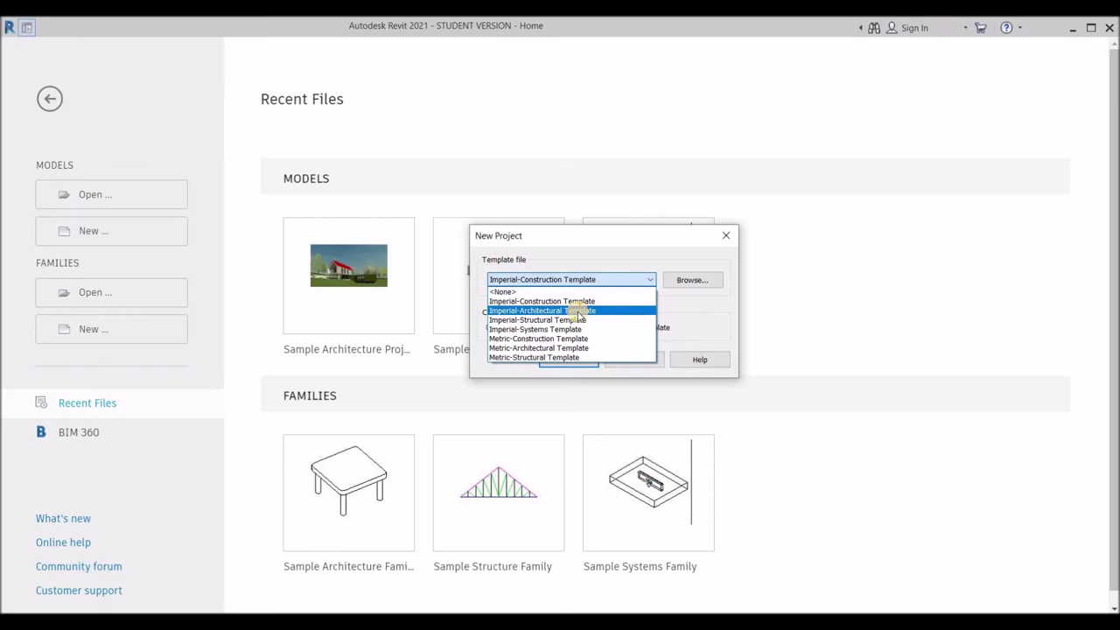
click(586, 311)
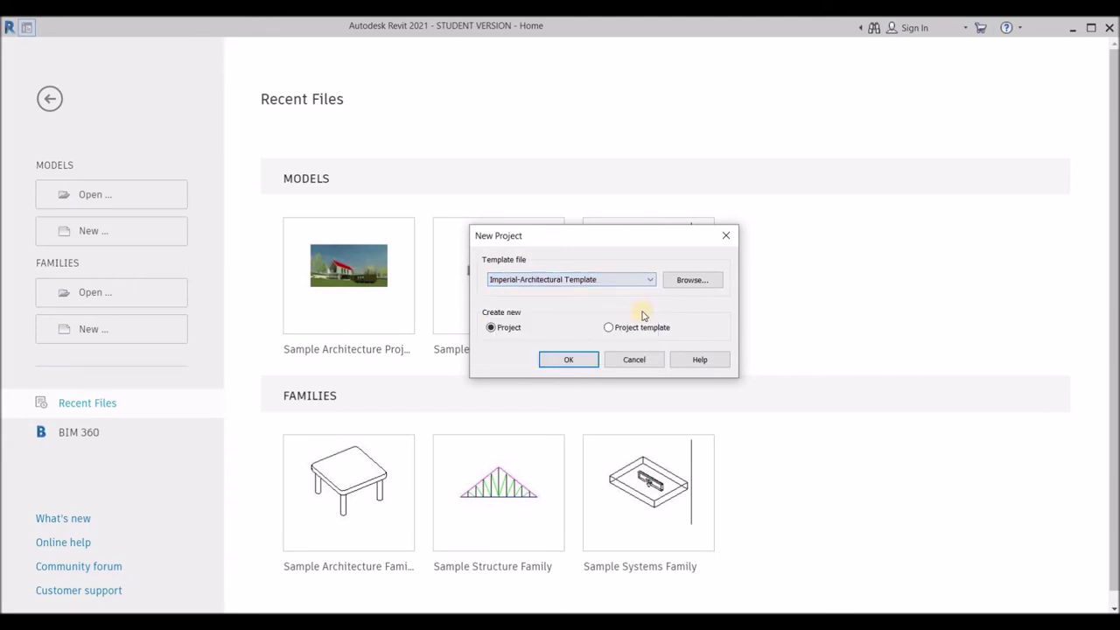
click(567, 360)
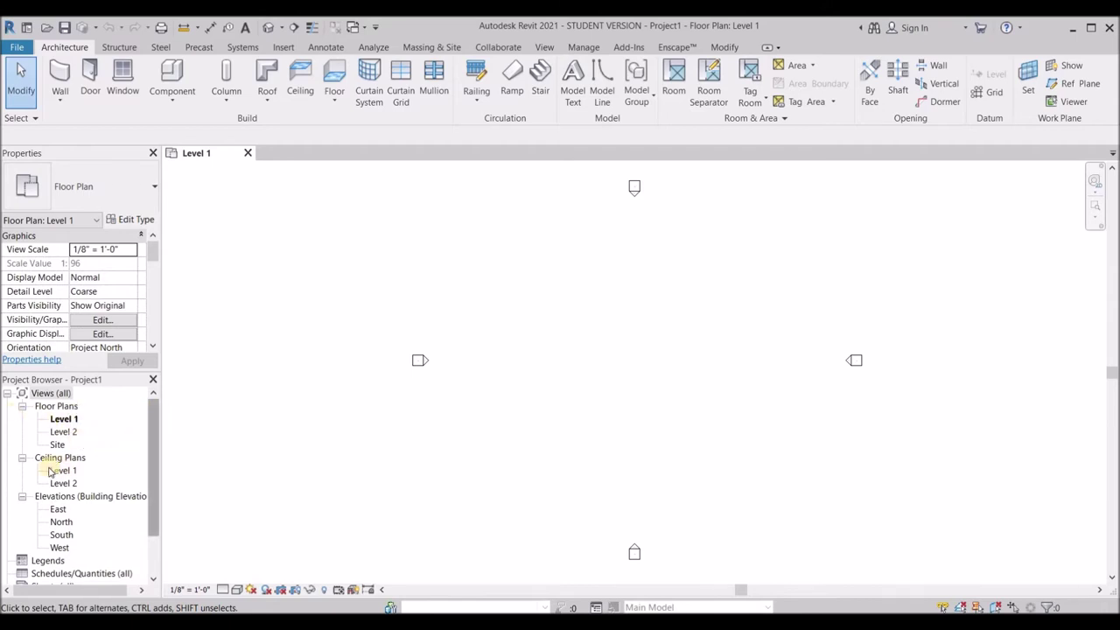
drag(158, 428, 160, 487)
click(78, 522)
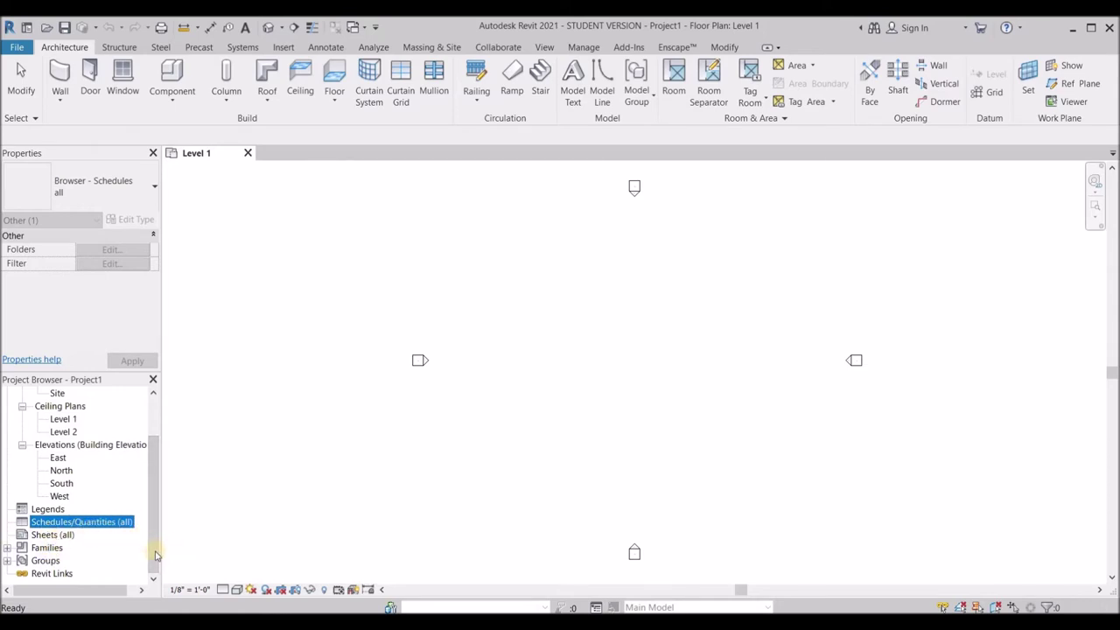
click(155, 426)
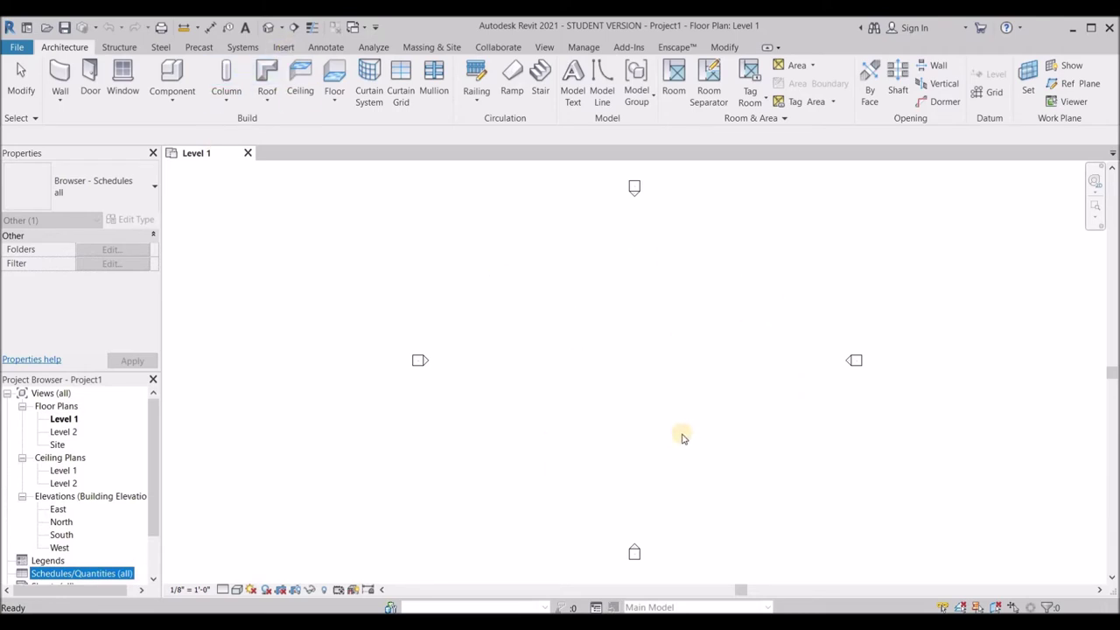
Step: Import Cottage.JPG from the Desktop into the Level 1 floor plan and position it between the four elevation markers
click(281, 48)
click(542, 96)
click(332, 427)
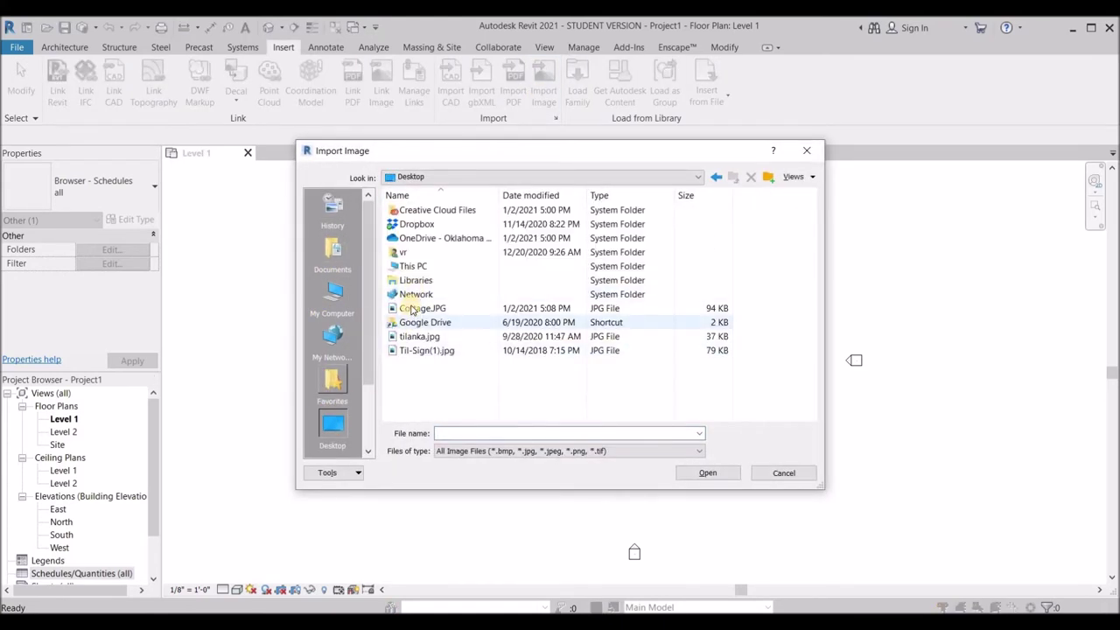
click(413, 307)
click(704, 474)
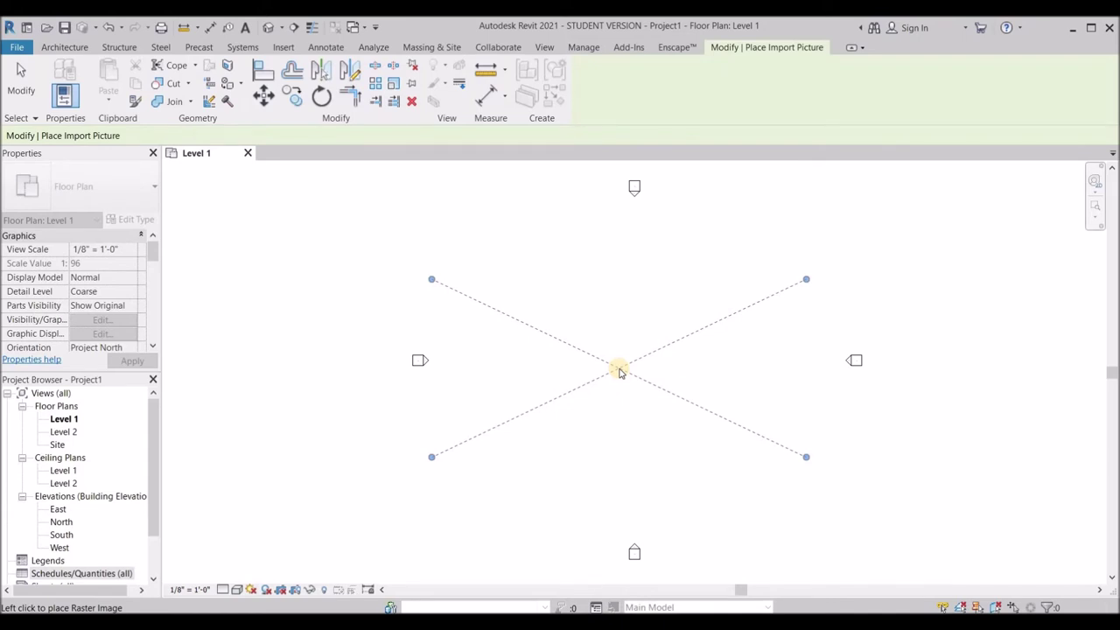
click(615, 372)
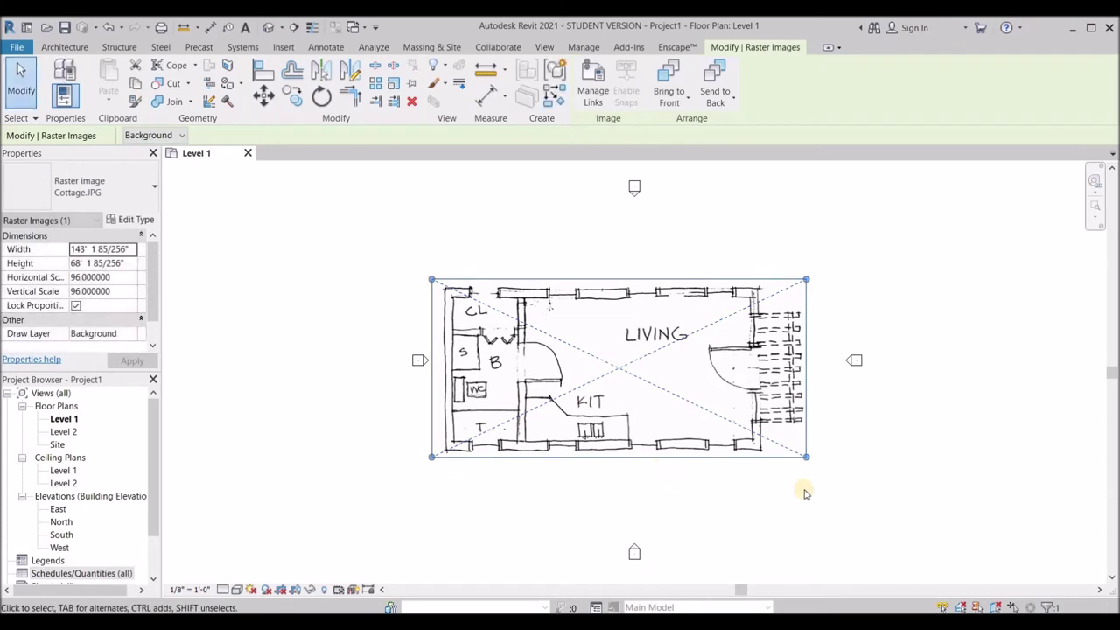
drag(619, 365, 645, 367)
click(714, 520)
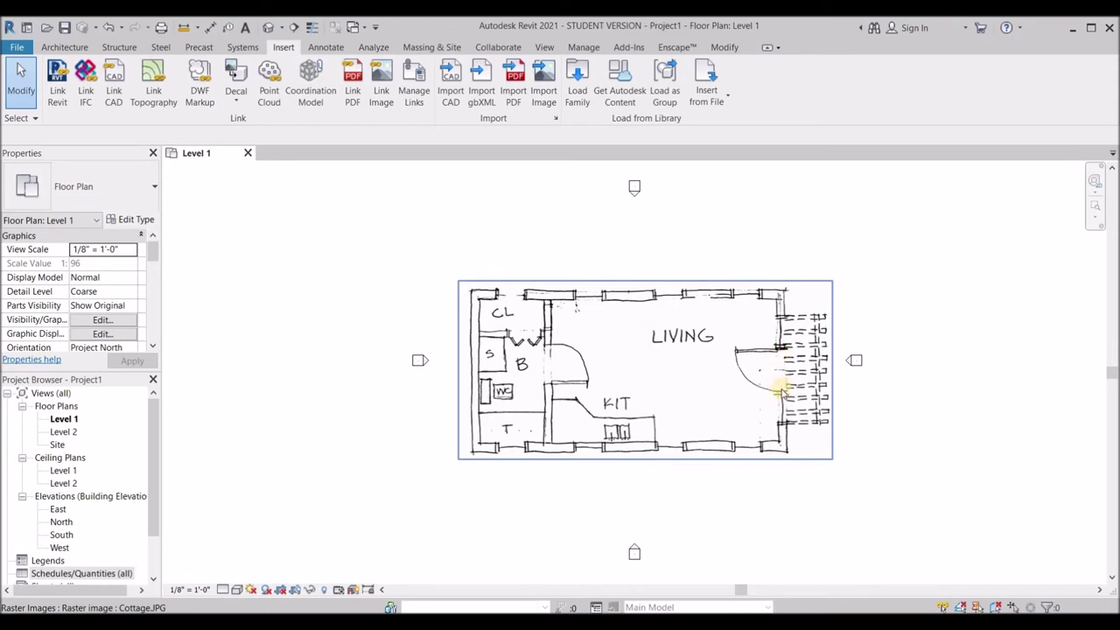
Step: Scale the floor plan image graphically, using the front door opening as reference and setting its width to 3'
click(782, 392)
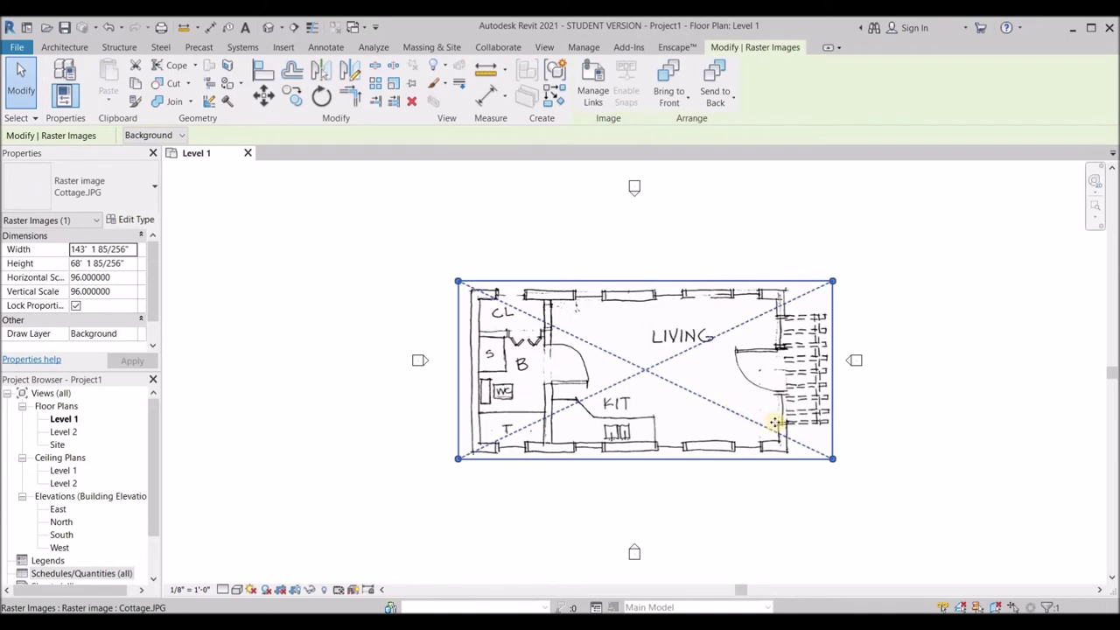
key(Escape)
click(749, 396)
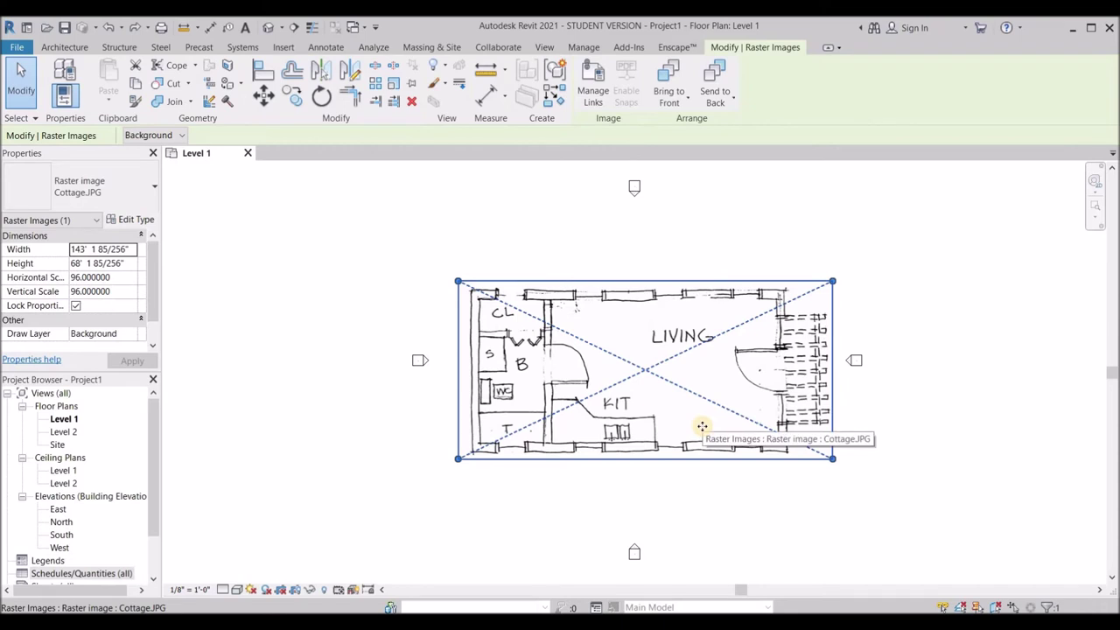
click(393, 84)
click(778, 391)
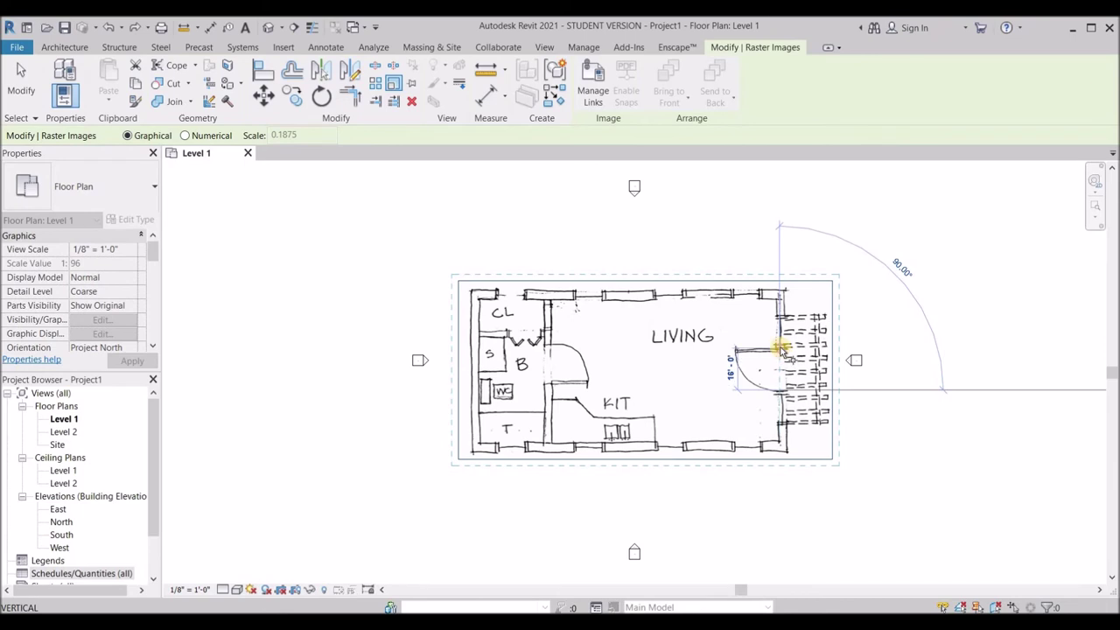
click(778, 350)
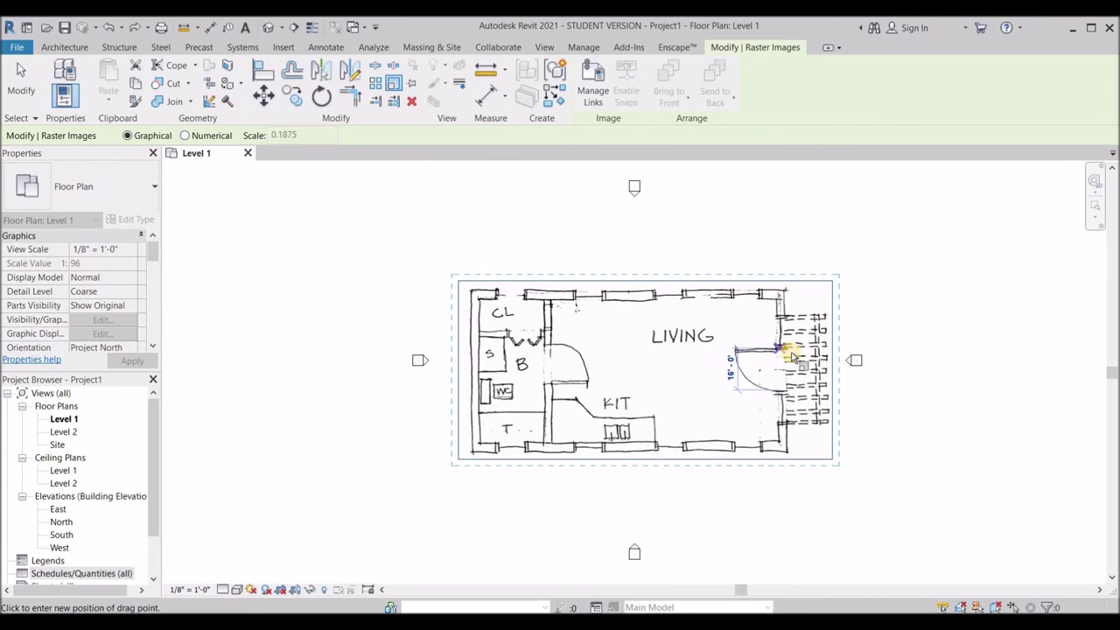
text(3')
key(Return)
click(875, 429)
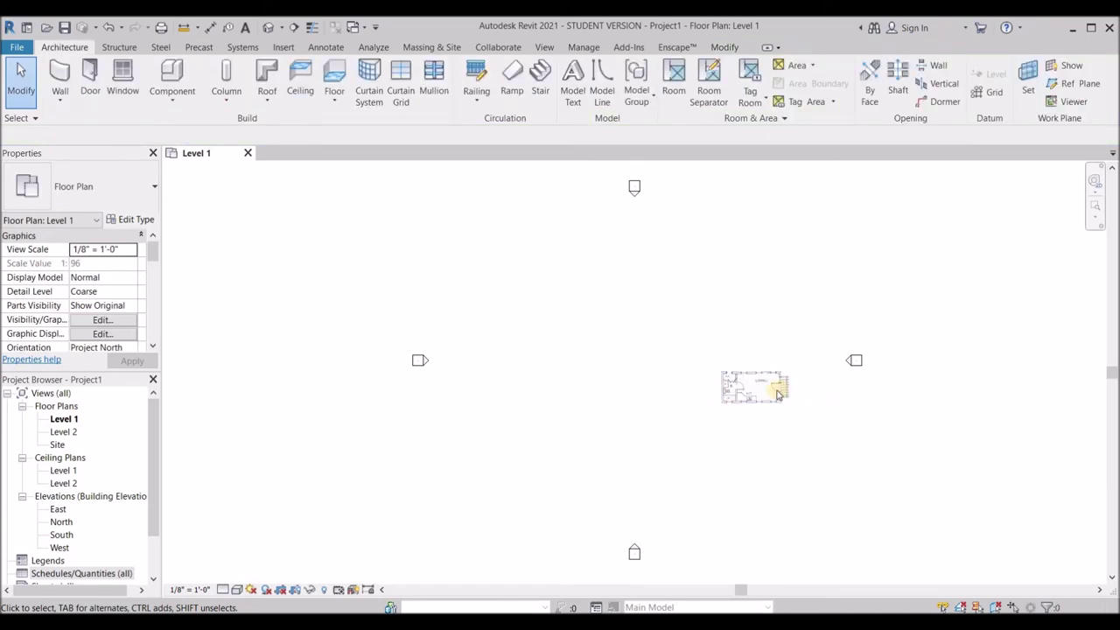
scroll(787, 394, up, 3)
scroll(743, 389, up, 5)
key(w)
key(a)
click(753, 376)
key(Escape)
scroll(612, 366, down, 5)
scroll(612, 366, down, 3)
click(21, 91)
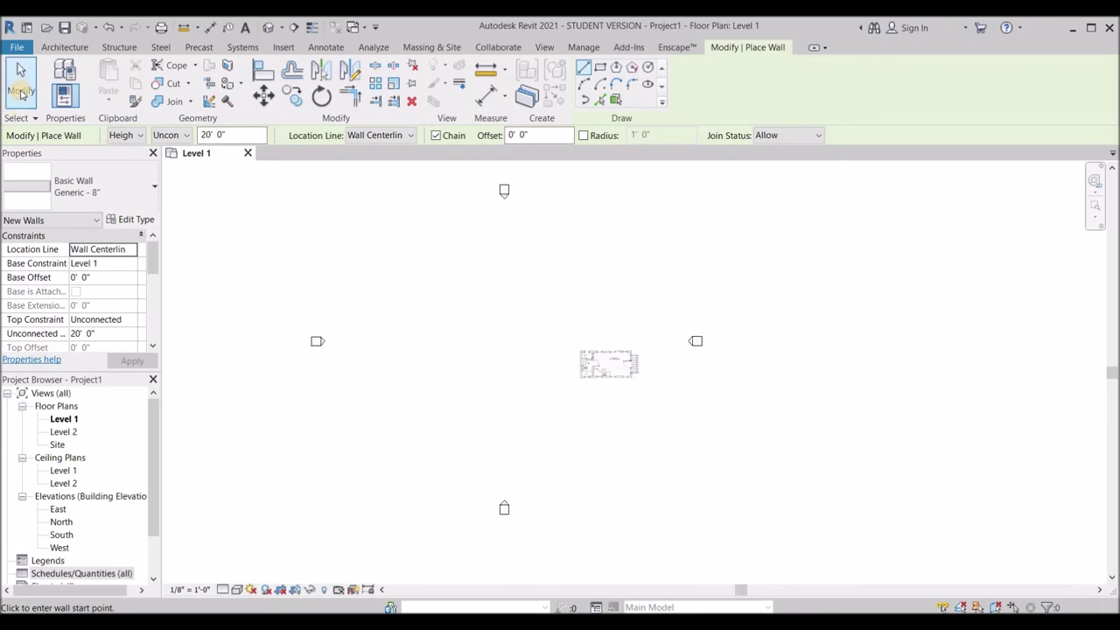
Step: Move the scaled floor plan image to the centre of the four elevation markers
click(610, 364)
drag(610, 364, 507, 338)
scroll(565, 327, up, 4)
scroll(475, 332, up, 5)
key(Escape)
scroll(857, 382, down, 3)
Step: Pin the floor plan image in place and try to move it
click(662, 330)
drag(732, 329, 644, 346)
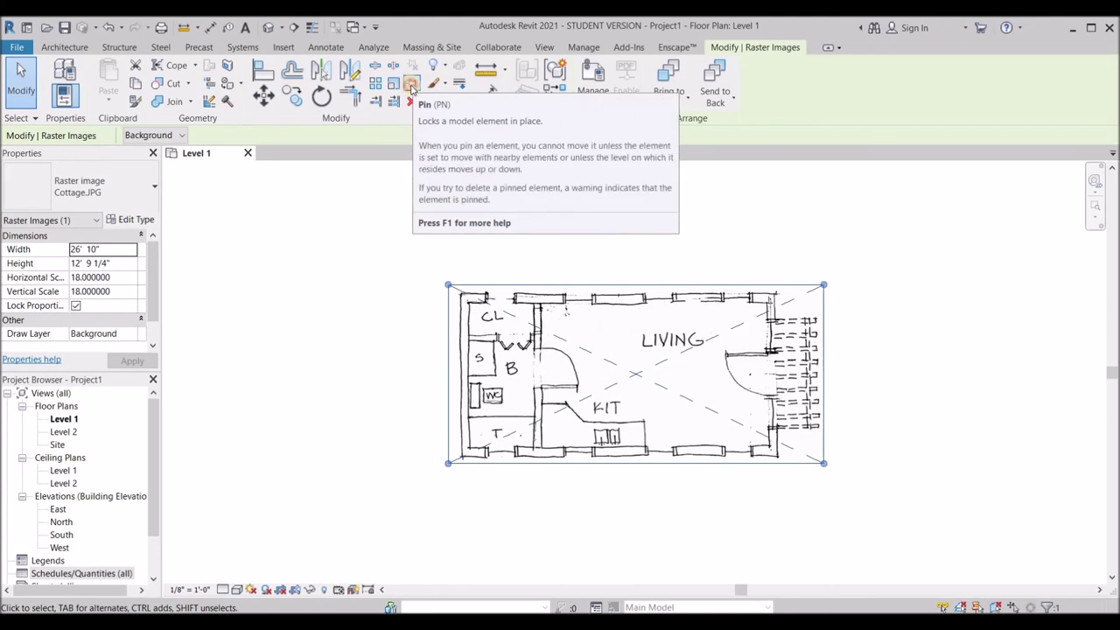
click(411, 87)
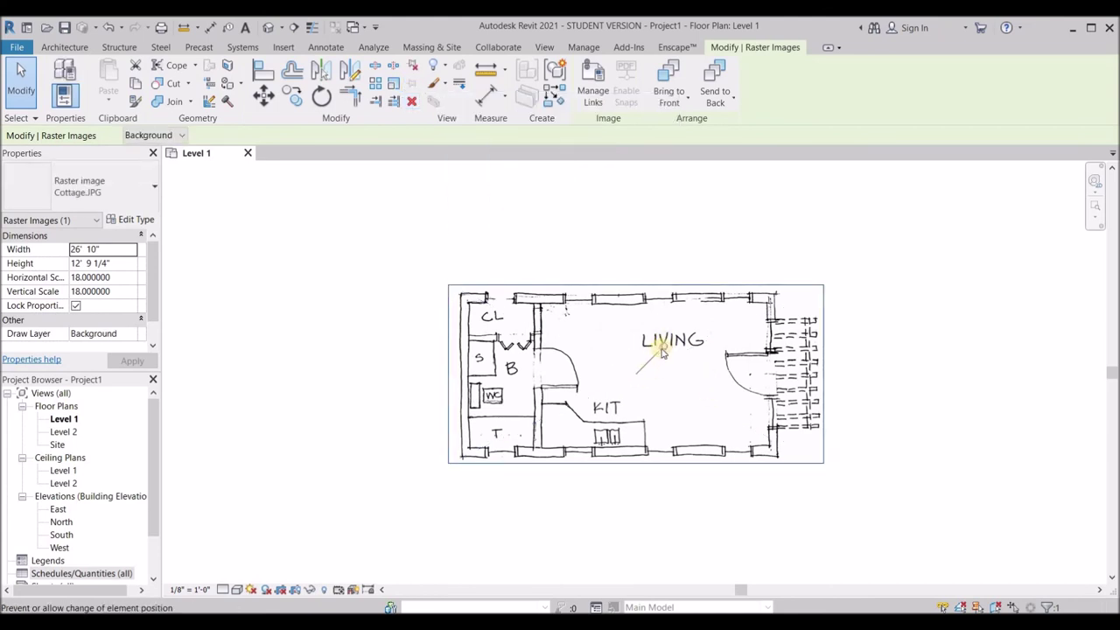
drag(639, 425, 510, 516)
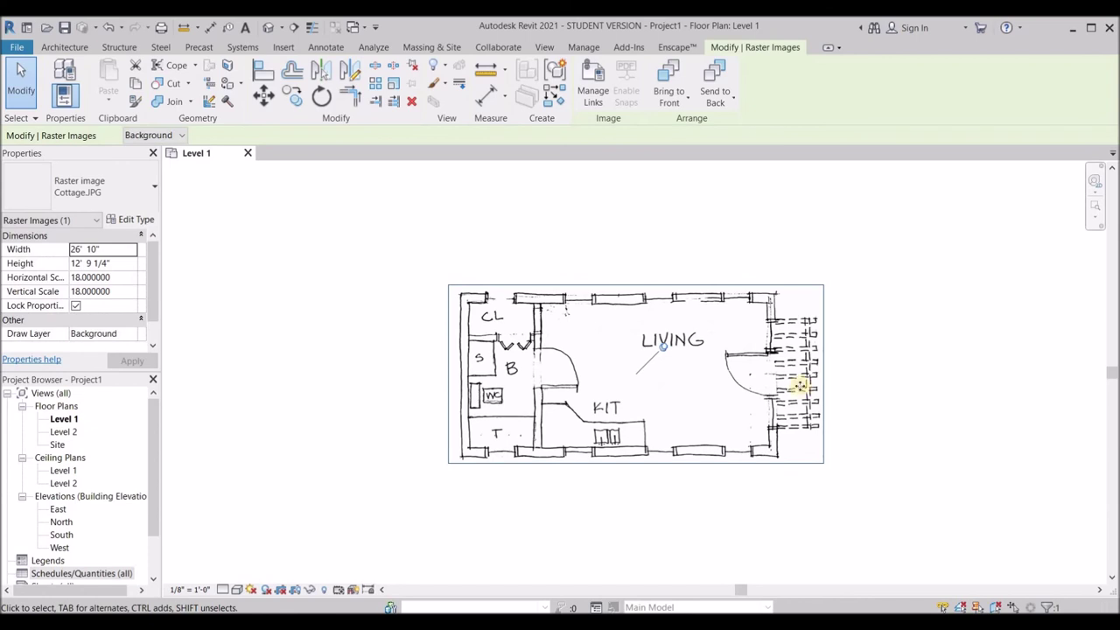
Step: Temporarily turn off selection of pinned elements and try to window-select the floor plan image
scroll(772, 398, down, 6)
scroll(691, 407, up, 2)
scroll(700, 406, up, 5)
click(1029, 393)
click(884, 377)
click(849, 385)
click(701, 336)
click(35, 120)
click(10, 175)
click(19, 117)
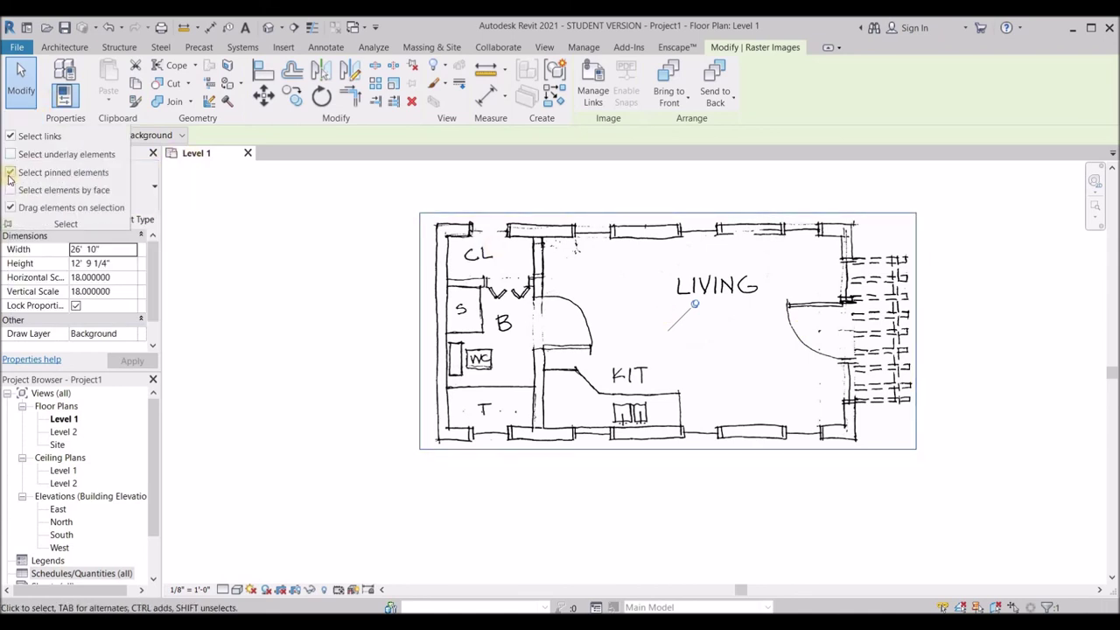
click(10, 175)
mouse_move(876, 220)
mouse_down()
mouse_move(394, 525)
mouse_move(326, 516)
mouse_up()
click(20, 117)
Step: Unpin the floor plan image and select it again
click(668, 347)
click(700, 310)
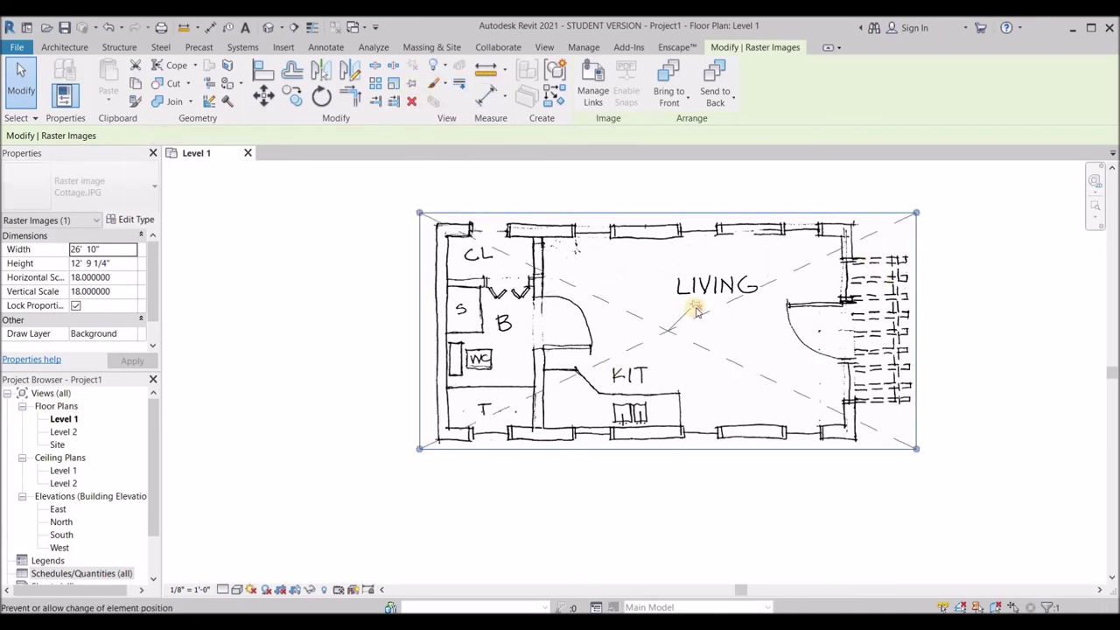
click(650, 502)
click(638, 391)
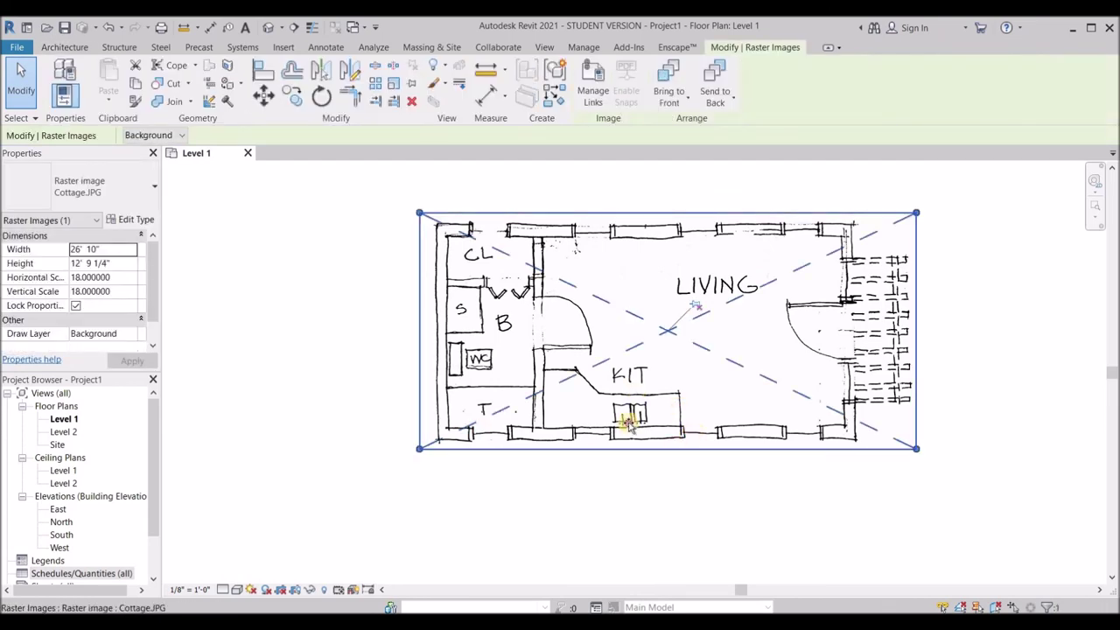